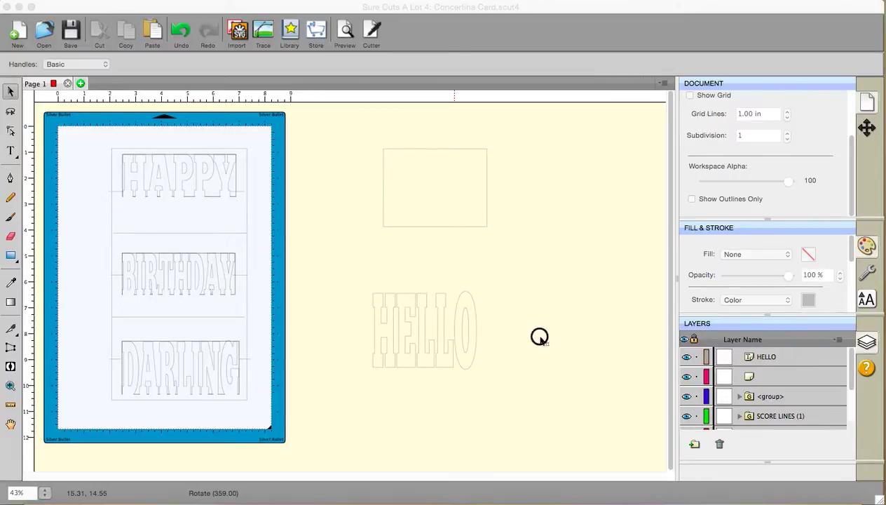
# Centre the rectangle and the HELLO text on each other horizontally and vertically
pyautogui.moveTo(332, 124); pyautogui.dragTo(532, 452)
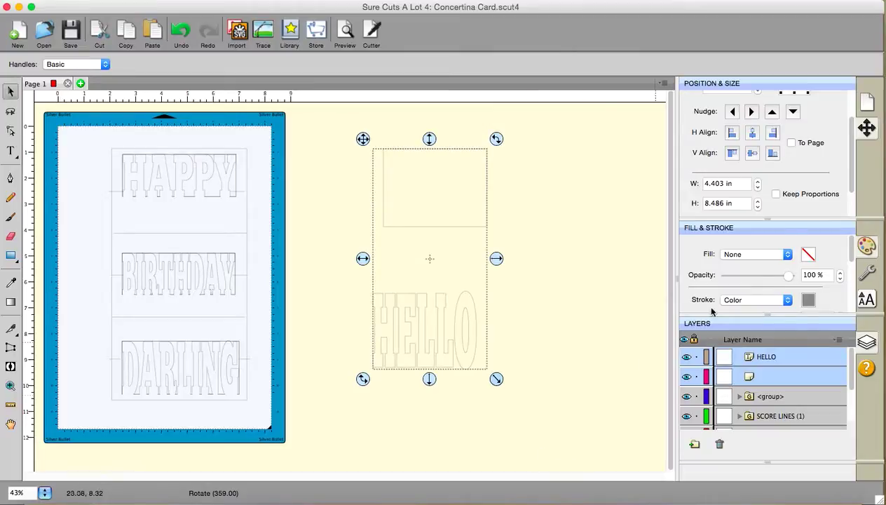
pyautogui.click(753, 133)
pyautogui.click(751, 153)
pyautogui.click(587, 316)
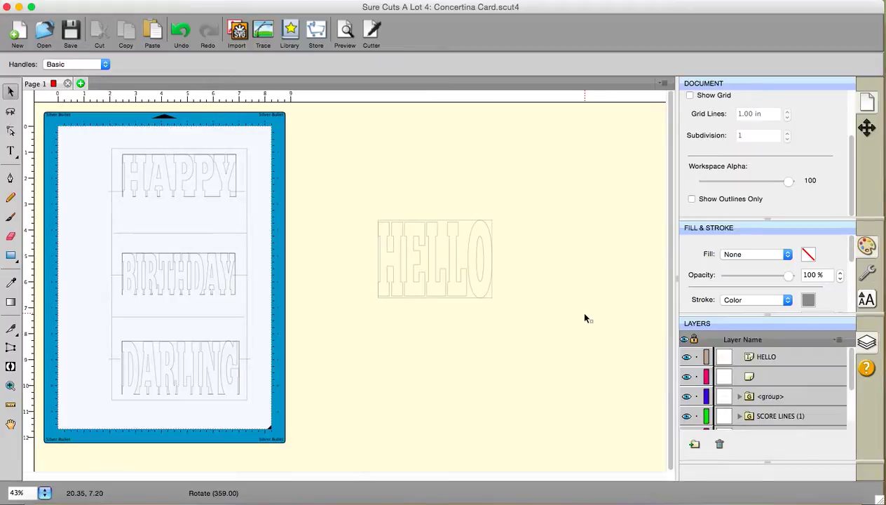
# Reduce the rectangle behind HELLO to about 2.905 in high and nudge it down slightly
pyautogui.click(475, 300)
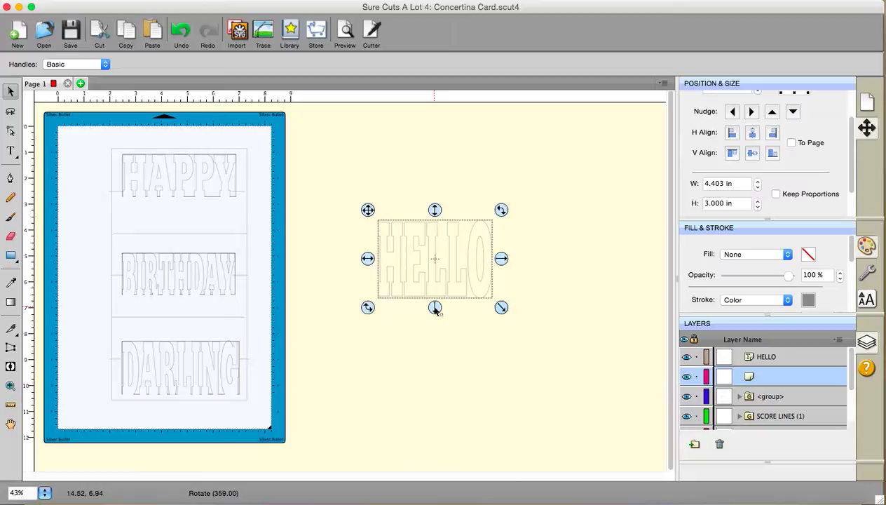
pyautogui.moveTo(435, 308); pyautogui.dragTo(435, 307)
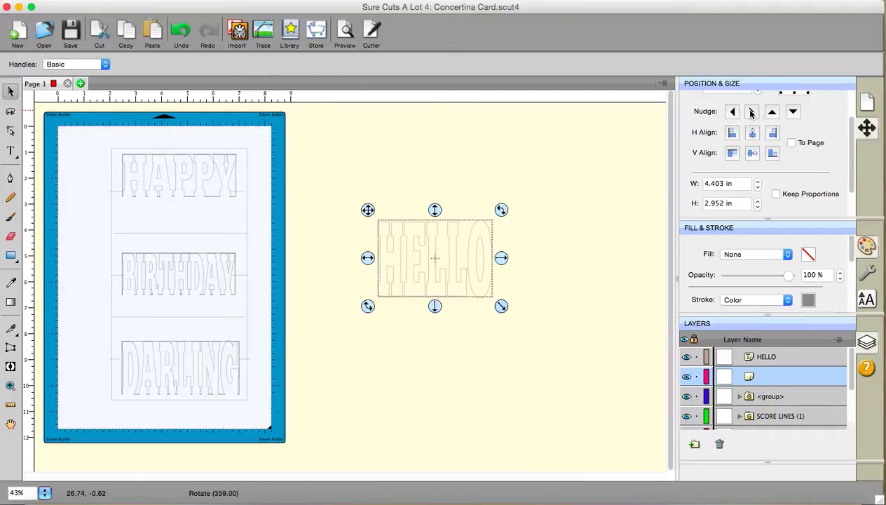
pyautogui.click(792, 112)
pyautogui.click(792, 112)
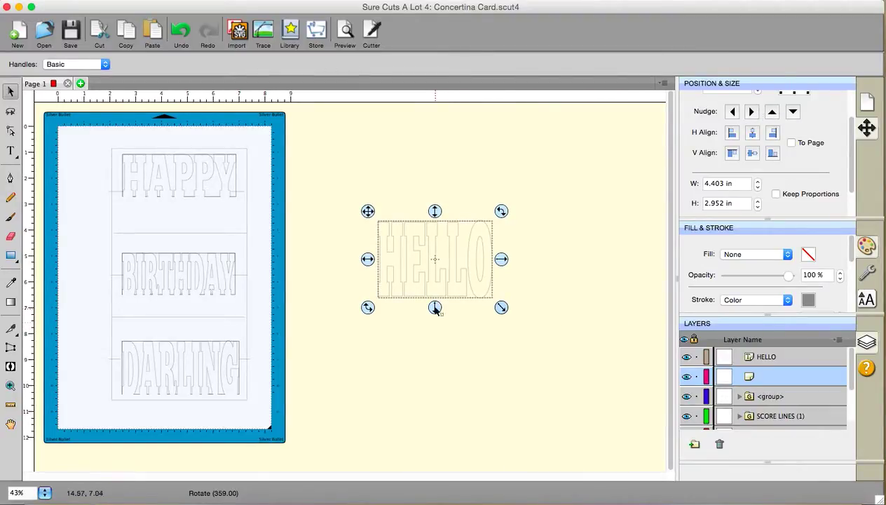
pyautogui.moveTo(435, 308); pyautogui.dragTo(434, 306)
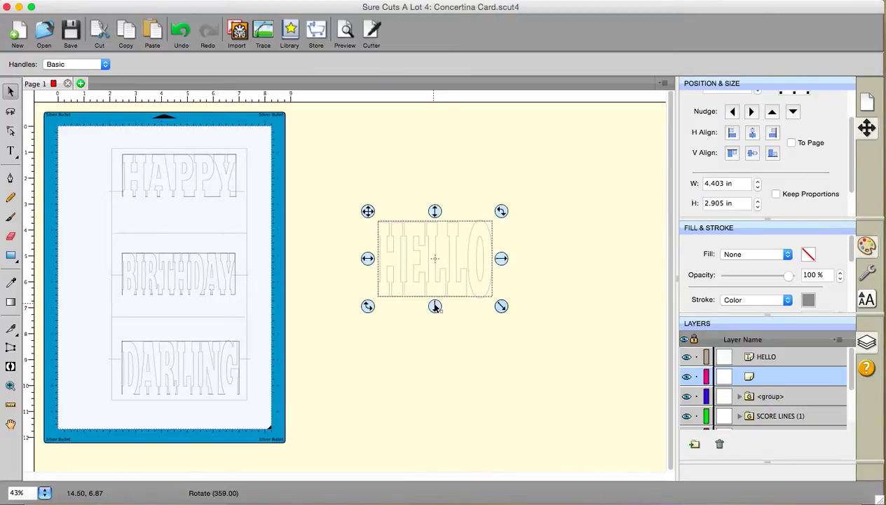
pyautogui.click(458, 334)
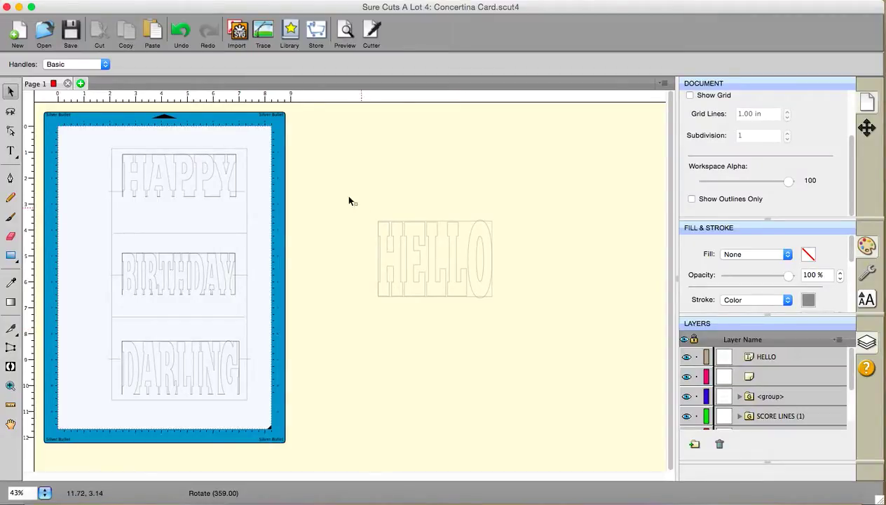
# Copy the HELLO text with its rectangle and paste both in place on a new page named Page 8
pyautogui.moveTo(332, 187); pyautogui.dragTo(537, 344)
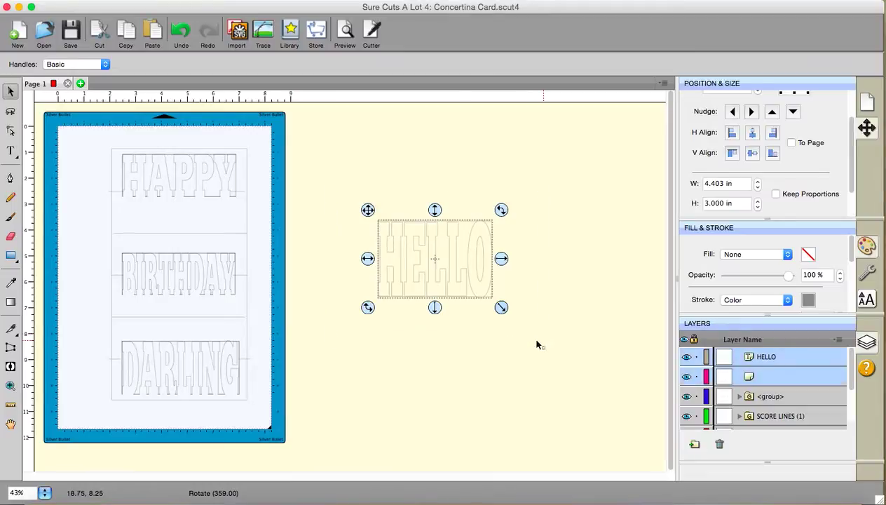
pyautogui.rightClick(429, 240)
pyautogui.click(444, 314)
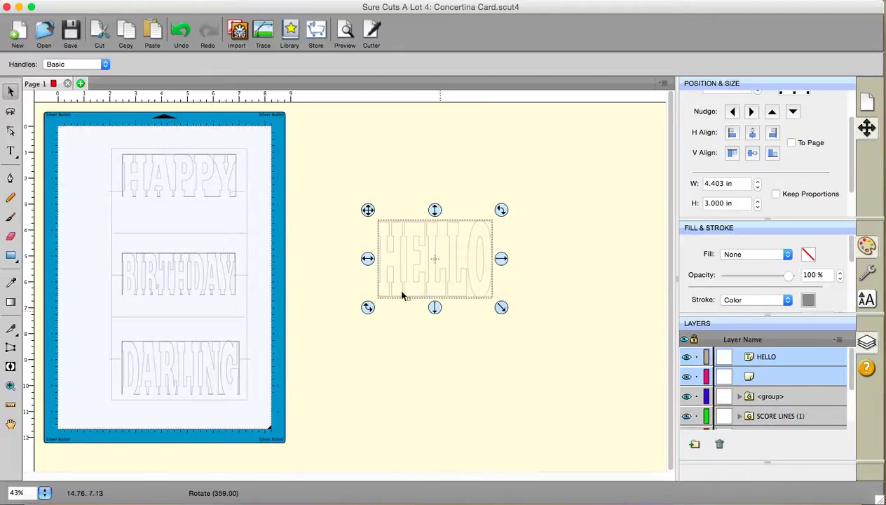
pyautogui.click(81, 83)
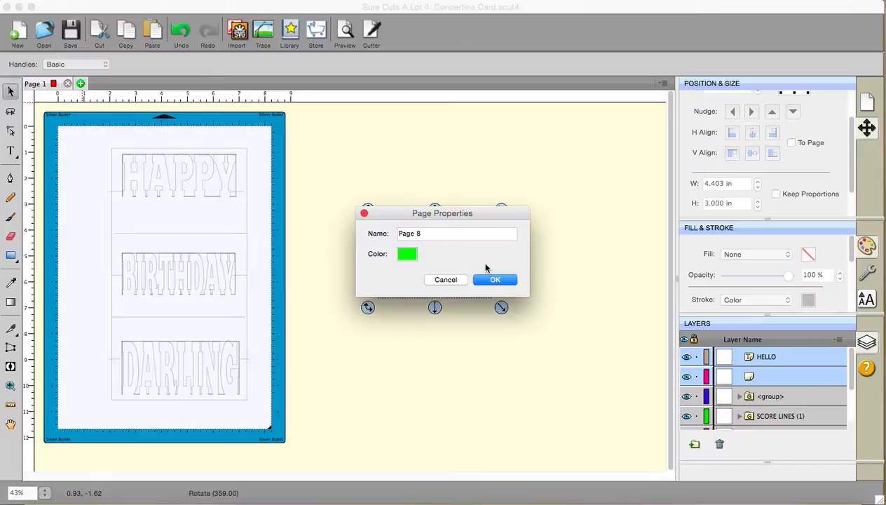
pyautogui.click(491, 281)
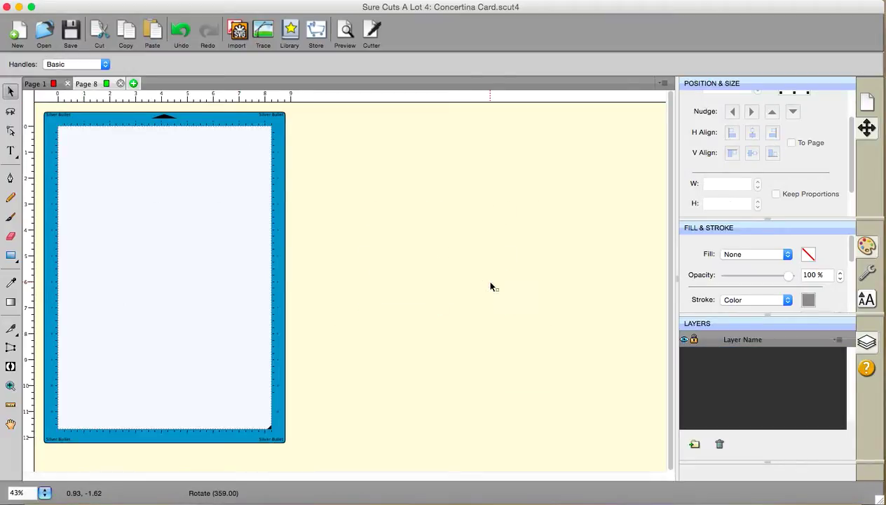
pyautogui.rightClick(300, 215)
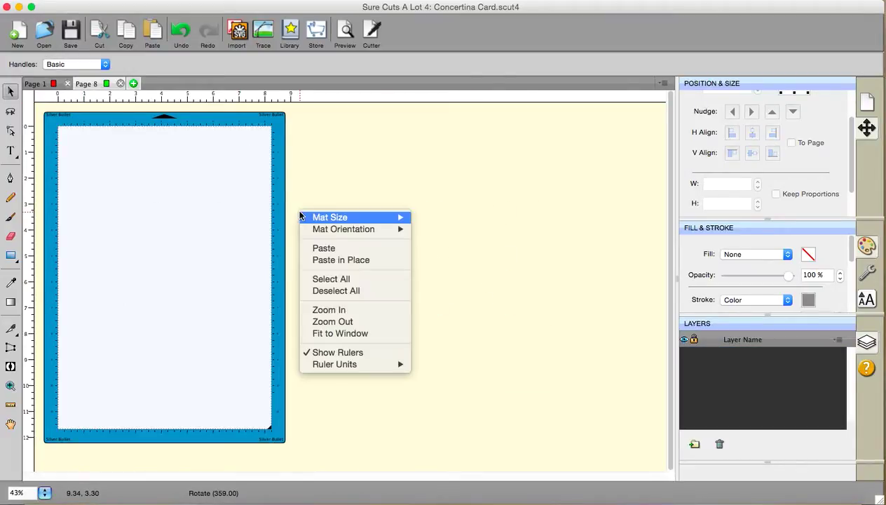
pyautogui.click(319, 263)
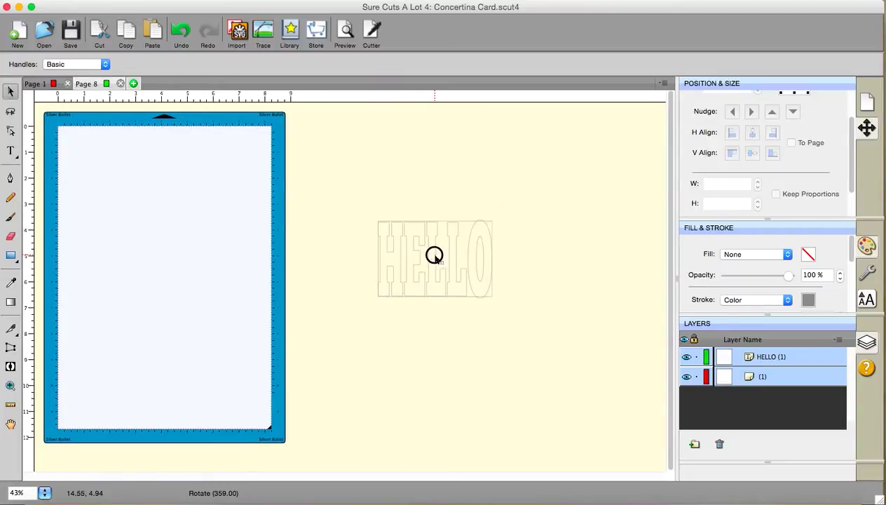
# Move the pasted HELLO text and rectangle together onto the cutting mat
pyautogui.moveTo(434, 255); pyautogui.dragTo(183, 230)
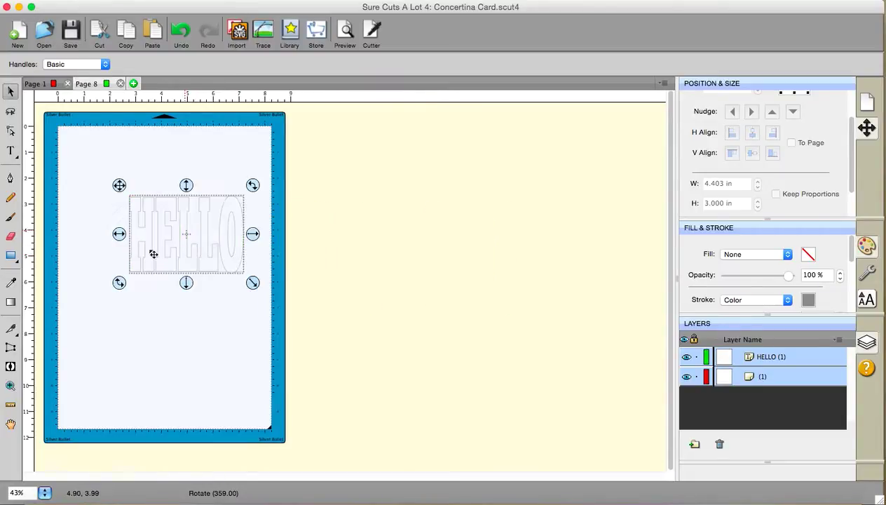
pyautogui.click(10, 385)
pyautogui.click(183, 235)
pyautogui.scroll(-3, 349, 302)
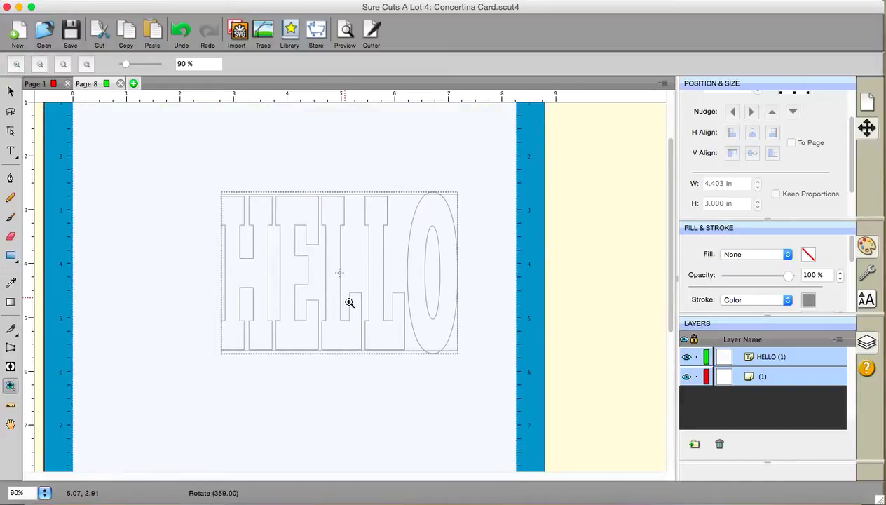
pyautogui.click(348, 302)
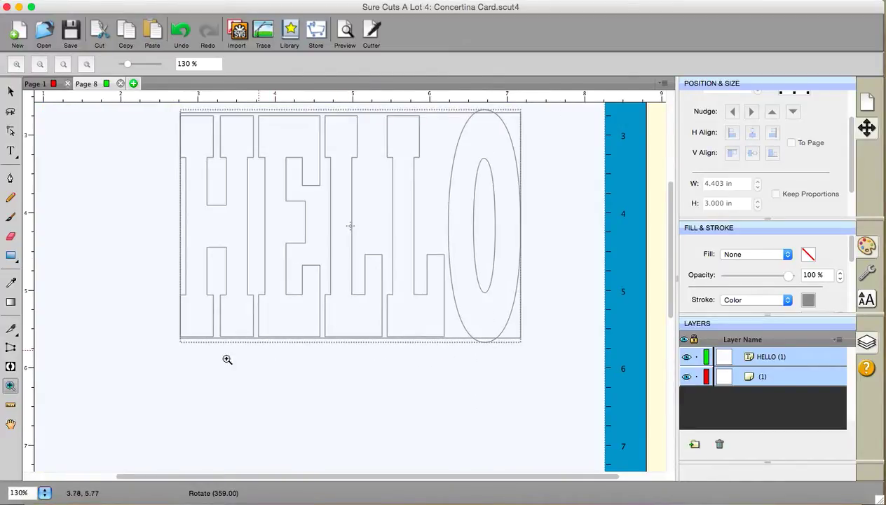
pyautogui.click(9, 92)
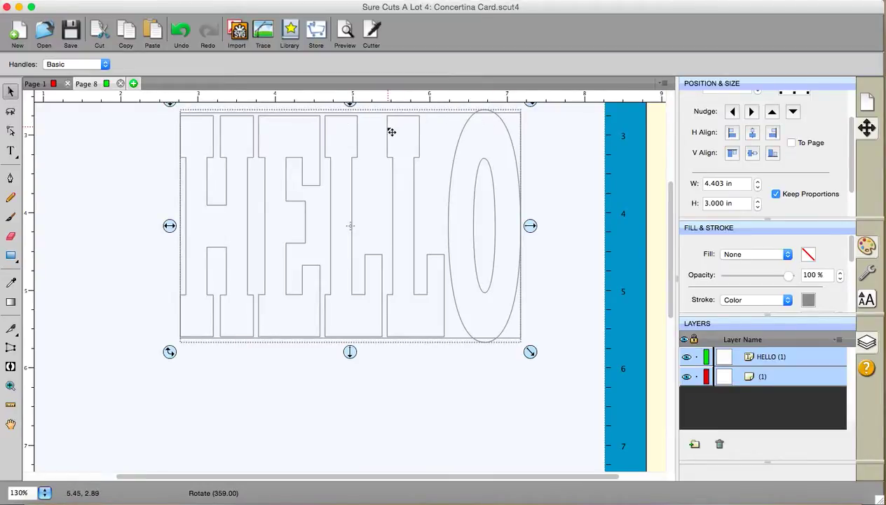
pyautogui.scroll(3, 404, 353)
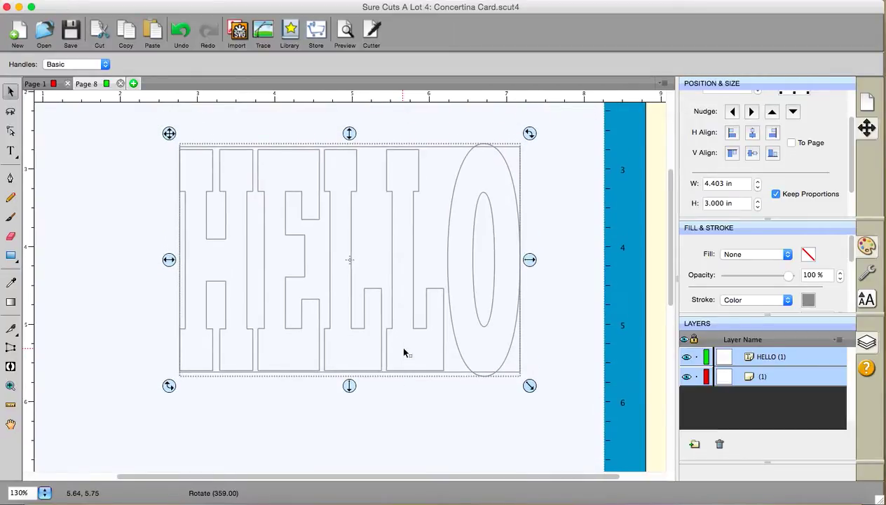
# Nudge only the HELLO text up until the letter tops line up with the rectangle's upper edge
pyautogui.click(453, 405)
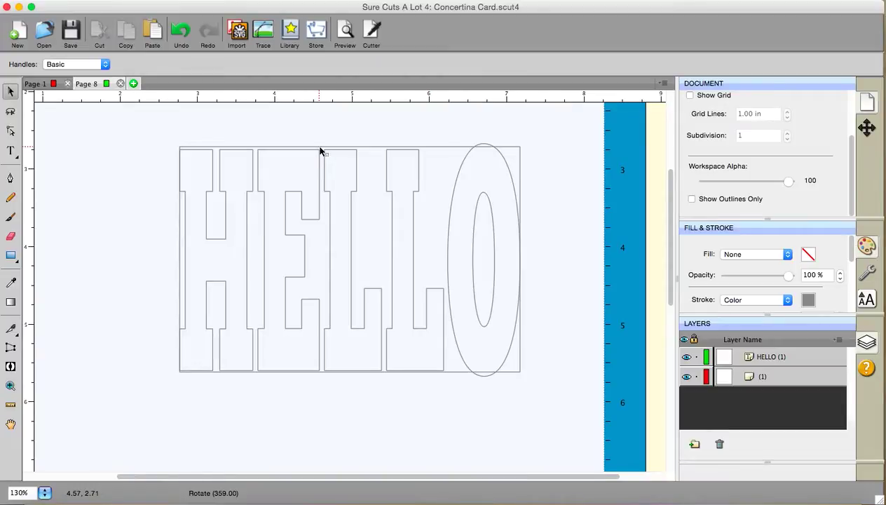
pyautogui.click(349, 157)
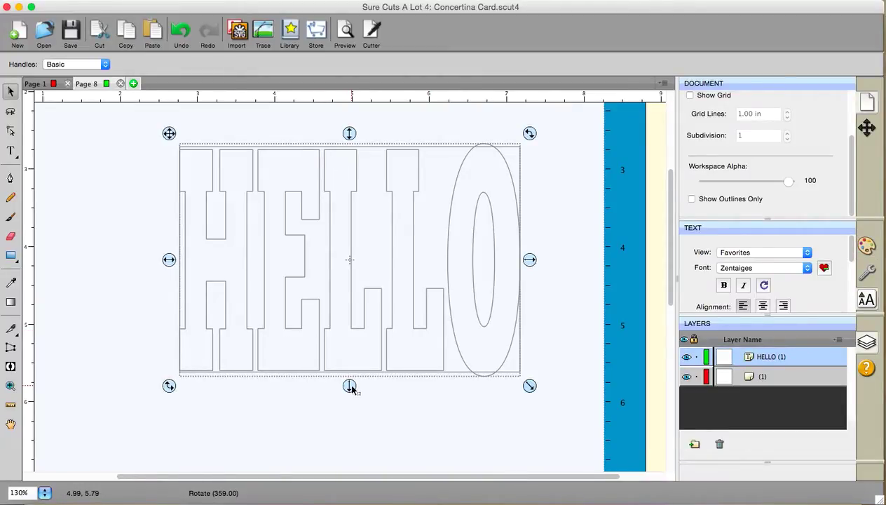
pyautogui.click(867, 127)
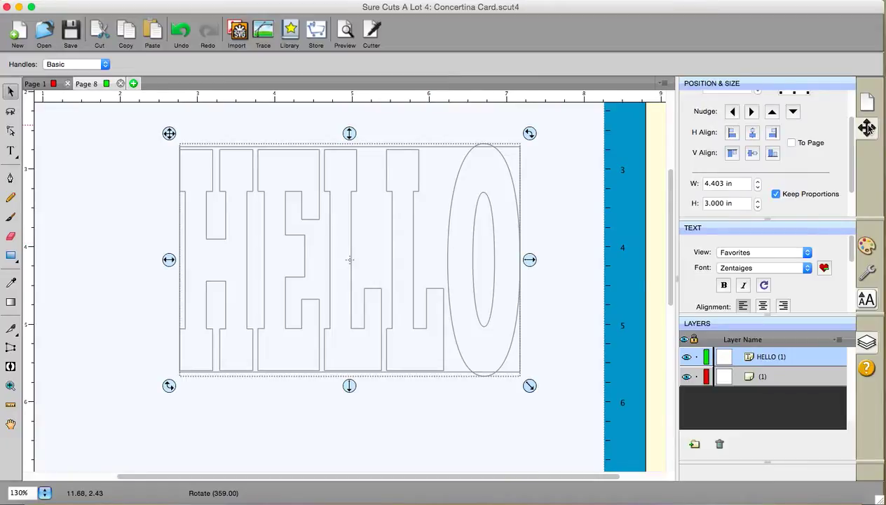
pyautogui.click(793, 112)
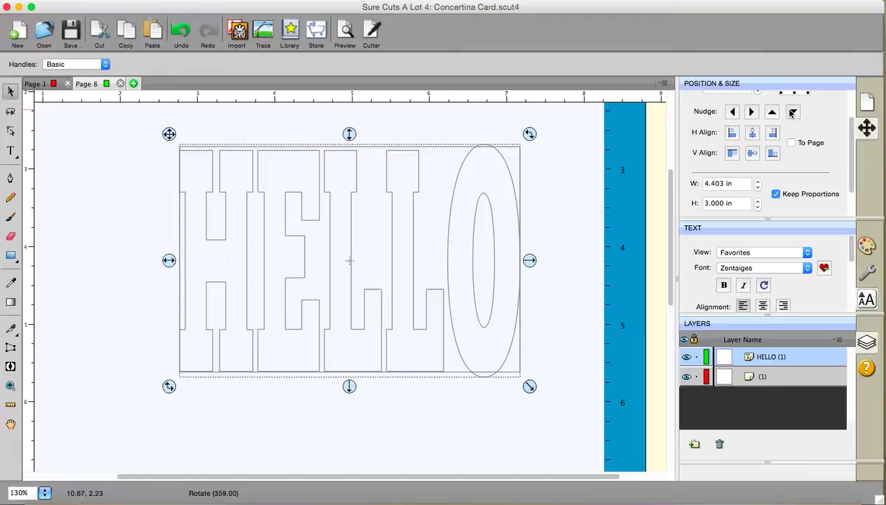
pyautogui.click(773, 112)
pyautogui.click(773, 112)
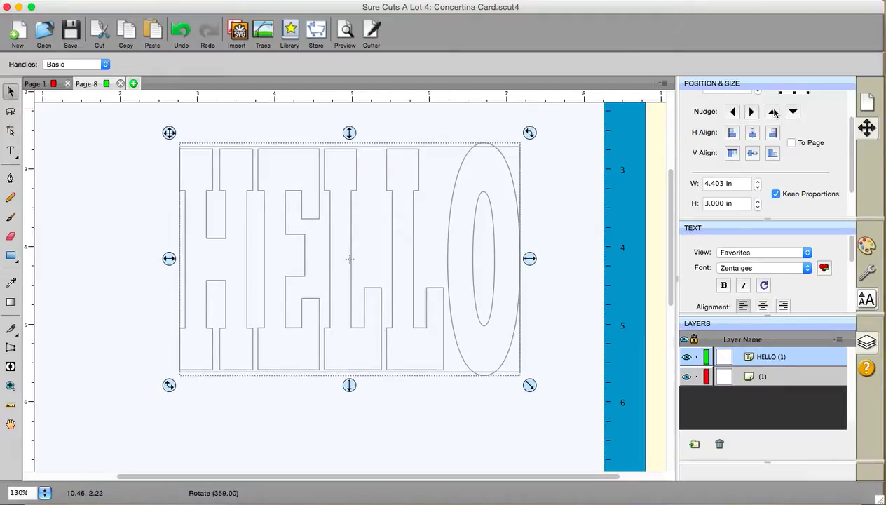
pyautogui.click(773, 112)
pyautogui.click(773, 112)
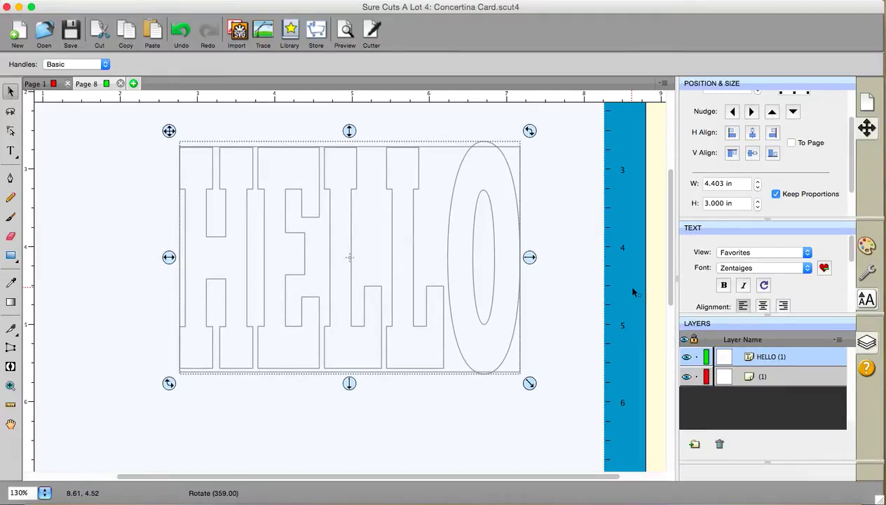
pyautogui.click(597, 288)
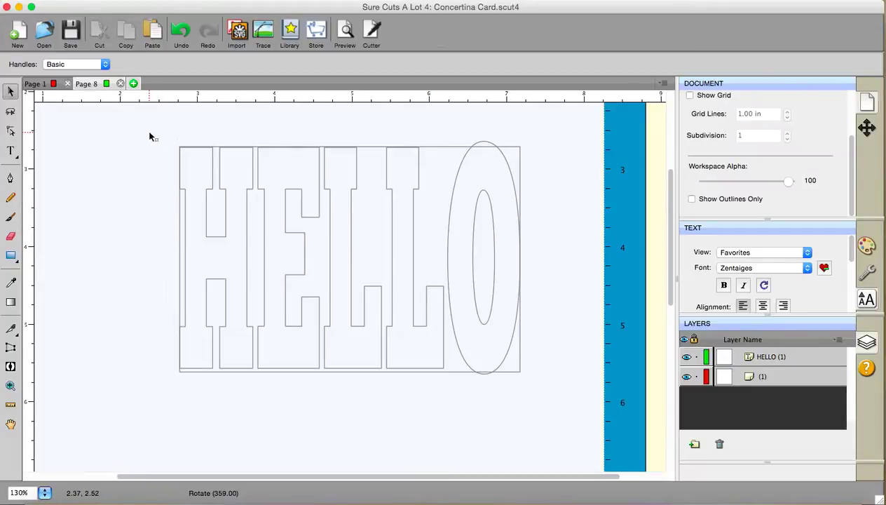
# Group the HELLO text with the rectangle and break the group apart into separate shapes
pyautogui.moveTo(149, 137); pyautogui.dragTo(571, 412)
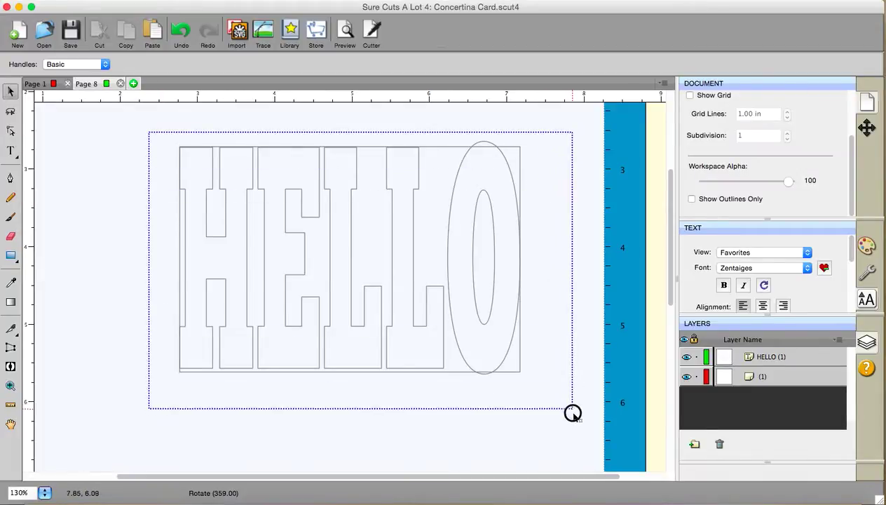
pyautogui.rightClick(513, 342)
pyautogui.click(527, 462)
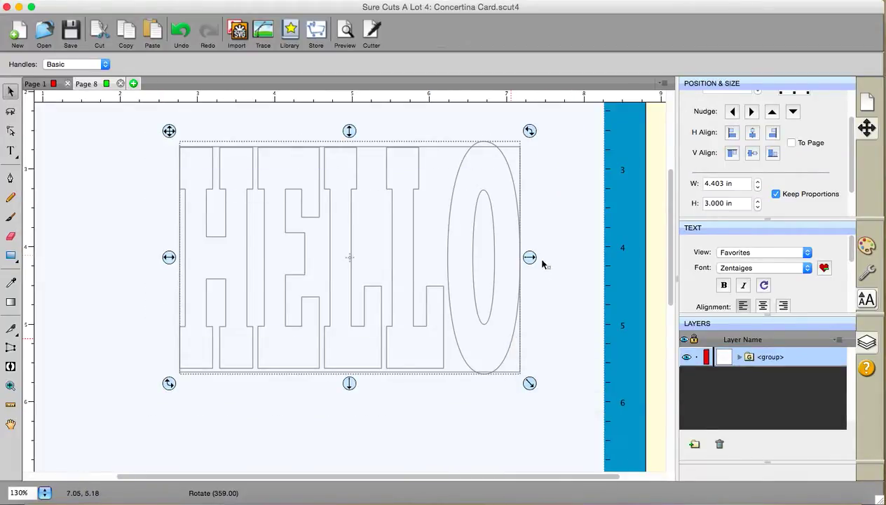
pyautogui.click(537, 174)
pyautogui.click(513, 174)
pyautogui.rightClick(513, 174)
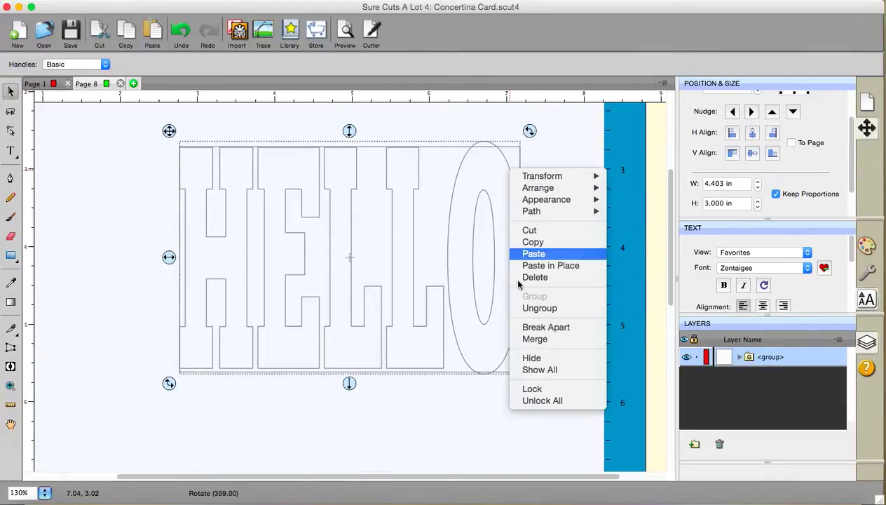
pyautogui.click(520, 327)
pyautogui.click(548, 233)
# Shrink the outer outline of the letter O to about 0.896 by 2.872 in and nudge it down inside the rectangle
pyautogui.click(494, 145)
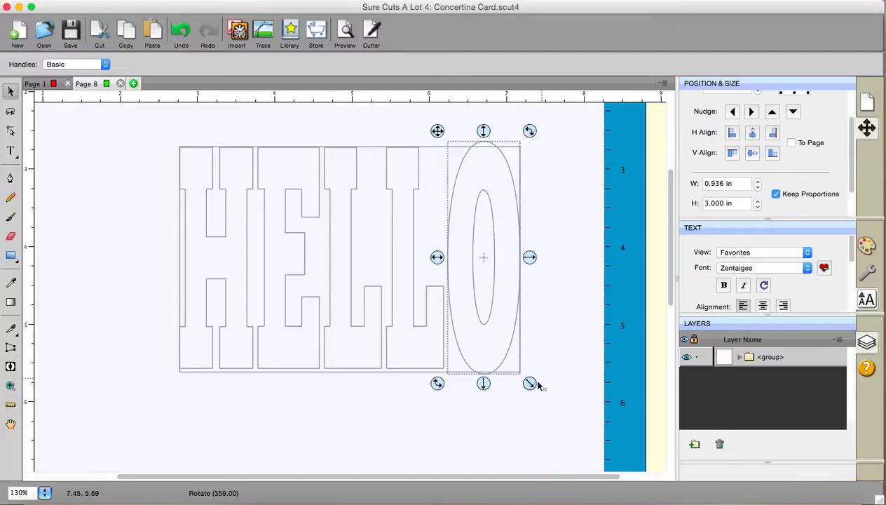
pyautogui.moveTo(530, 383); pyautogui.dragTo(530, 371)
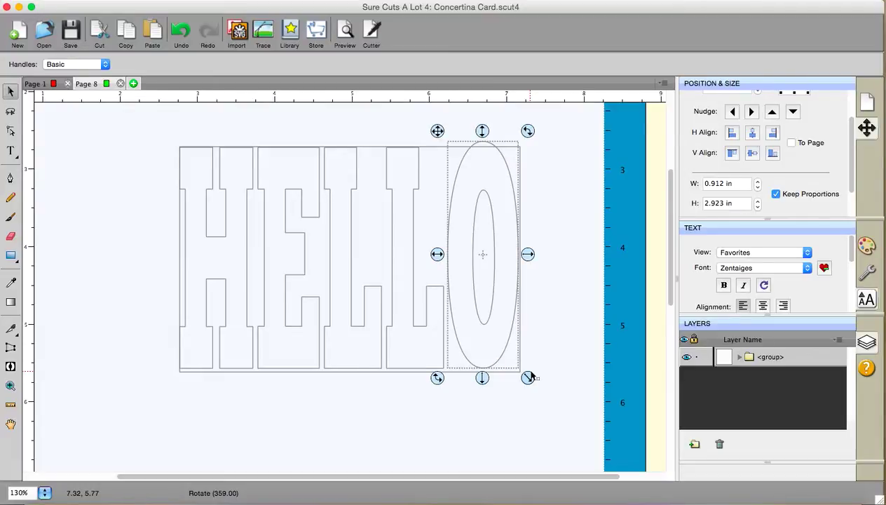
pyautogui.press('Down')
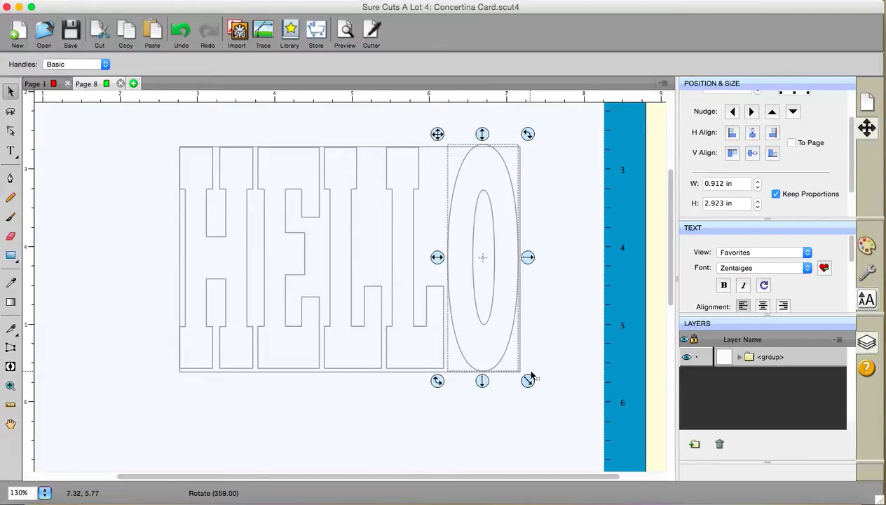
pyautogui.moveTo(530, 376)
pyautogui.mouseDown()
pyautogui.moveTo(525, 370)
pyautogui.moveTo(527, 379)
pyautogui.mouseUp()
pyautogui.press('Down')
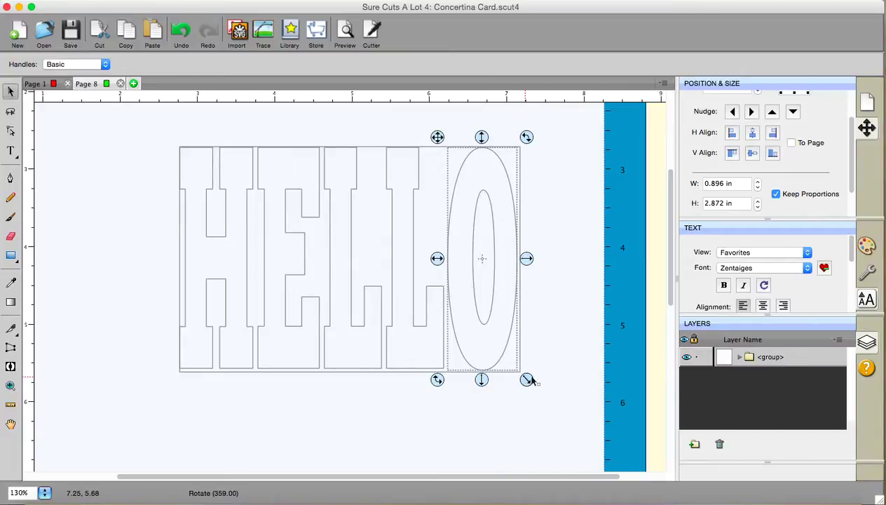
pyautogui.click(566, 391)
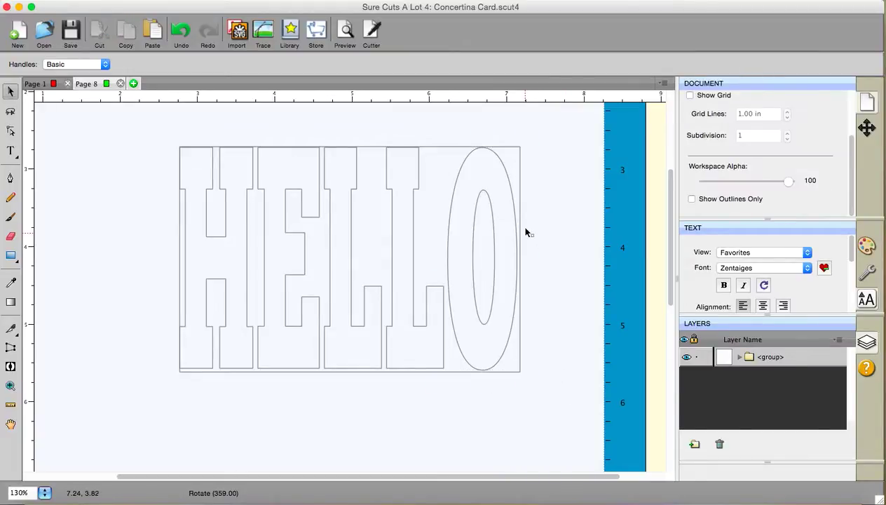
# Shrink the rectangle proportionally to about 4.379 by 2.889 in so its side meets the letter O
pyautogui.click(523, 204)
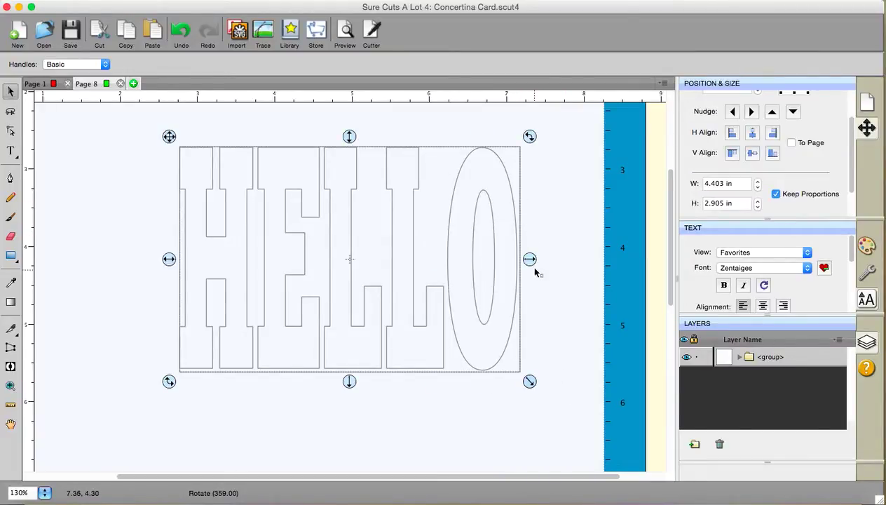
pyautogui.moveTo(531, 261); pyautogui.dragTo(529, 260)
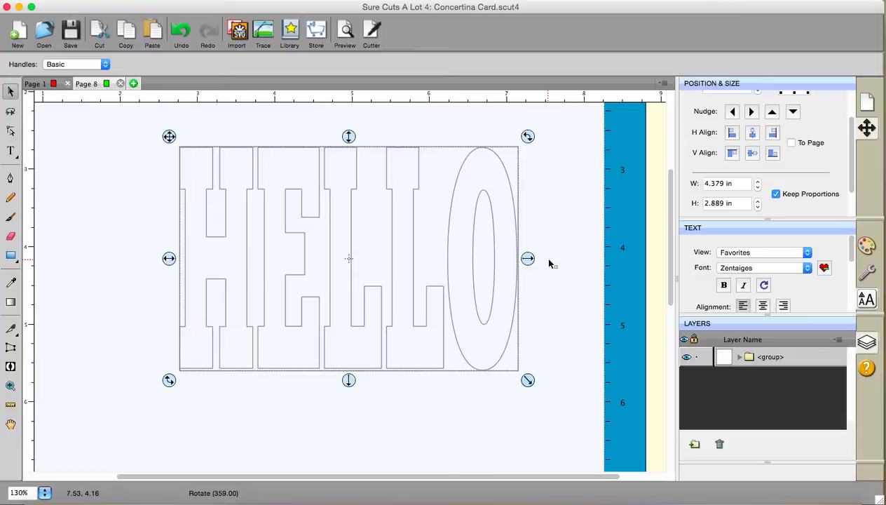
# Shrink the rectangle proportionally to about 4.355 by 2.873 in so its lower edge meets the bottoms of the letters
pyautogui.click(550, 263)
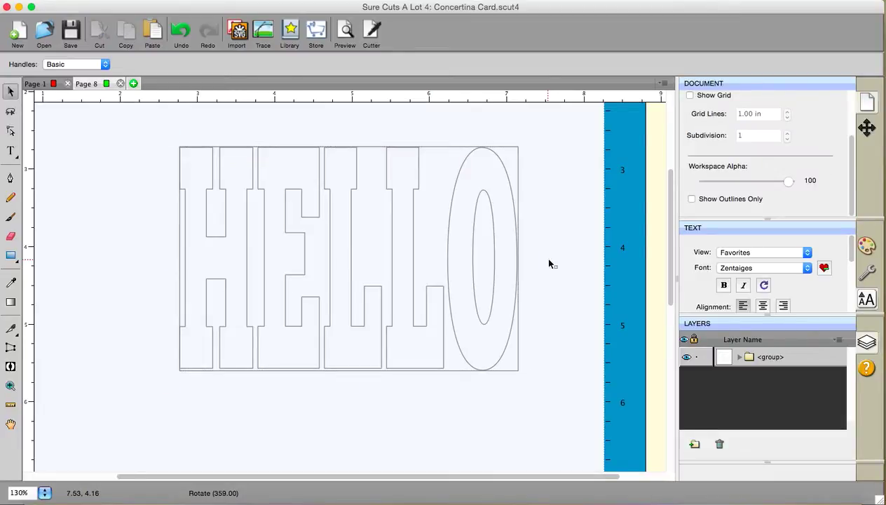
pyautogui.click(356, 374)
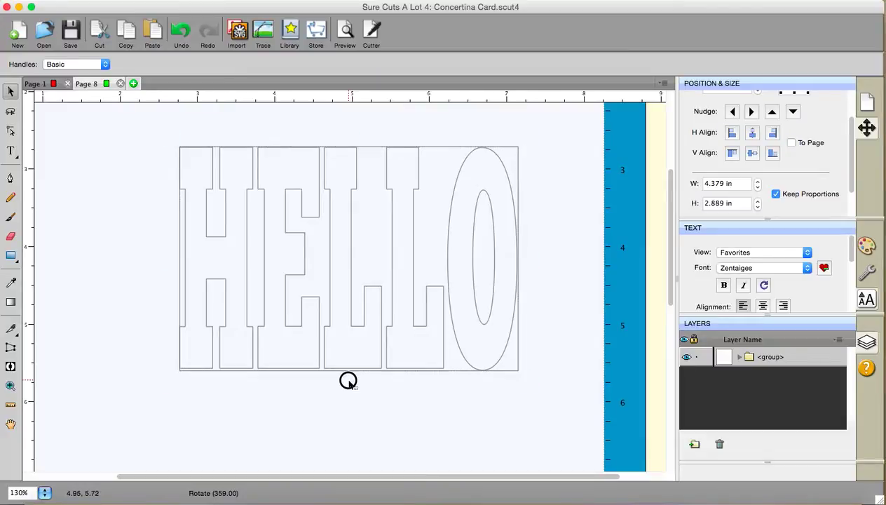
pyautogui.moveTo(349, 380); pyautogui.dragTo(349, 379)
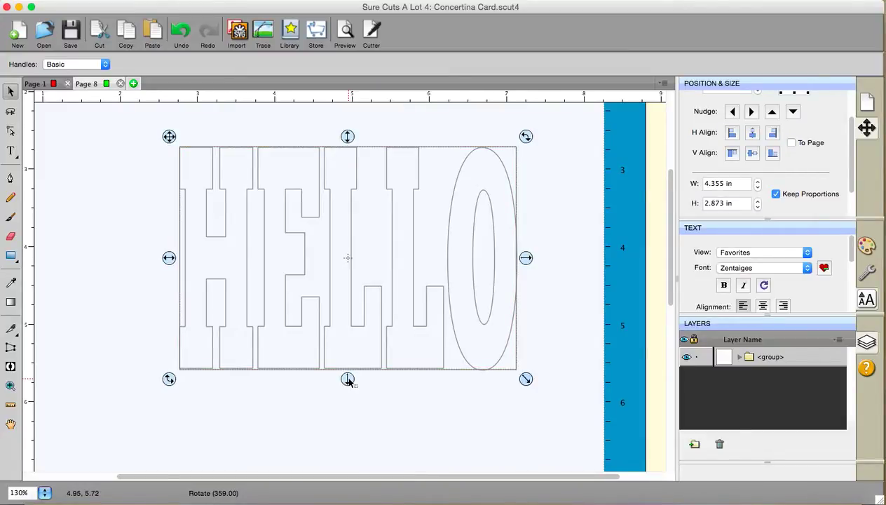
pyautogui.click(355, 420)
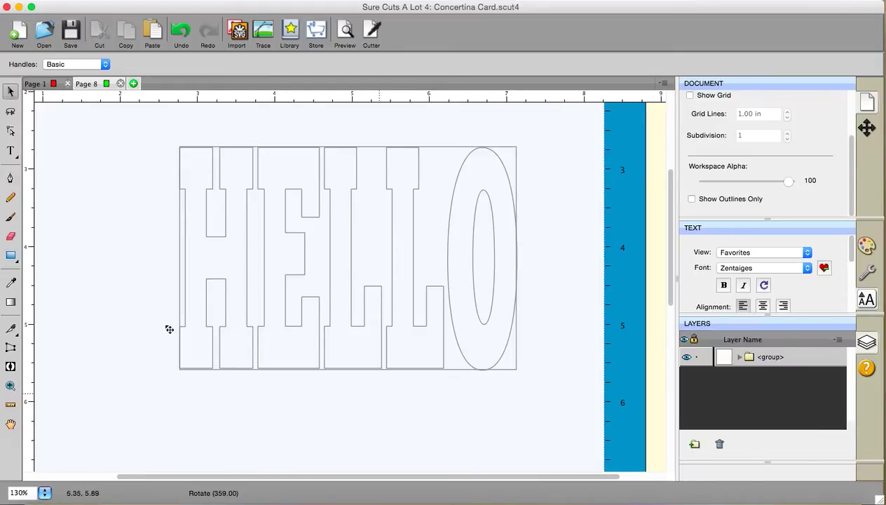
# Erase the lower edges where the feet of each HELLO letter meet the rectangle, using a 0.160 in square eraser
pyautogui.click(11, 237)
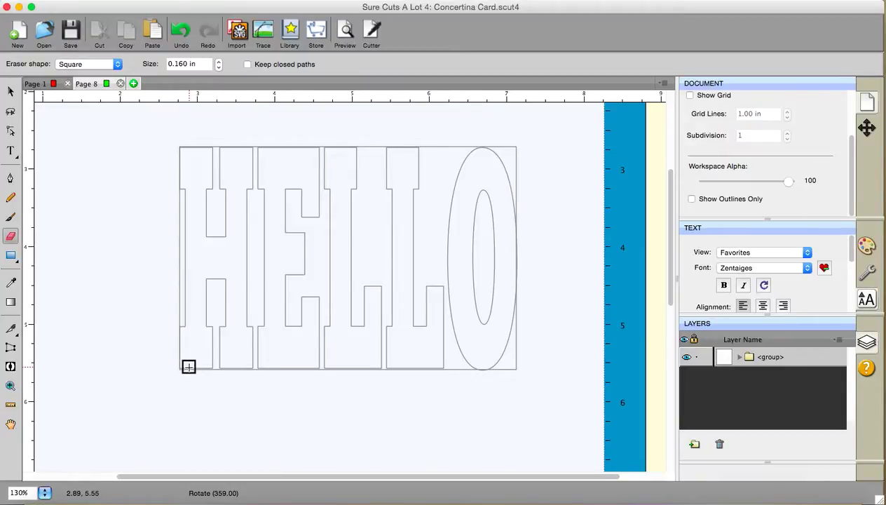
pyautogui.moveTo(187, 366); pyautogui.dragTo(203, 369)
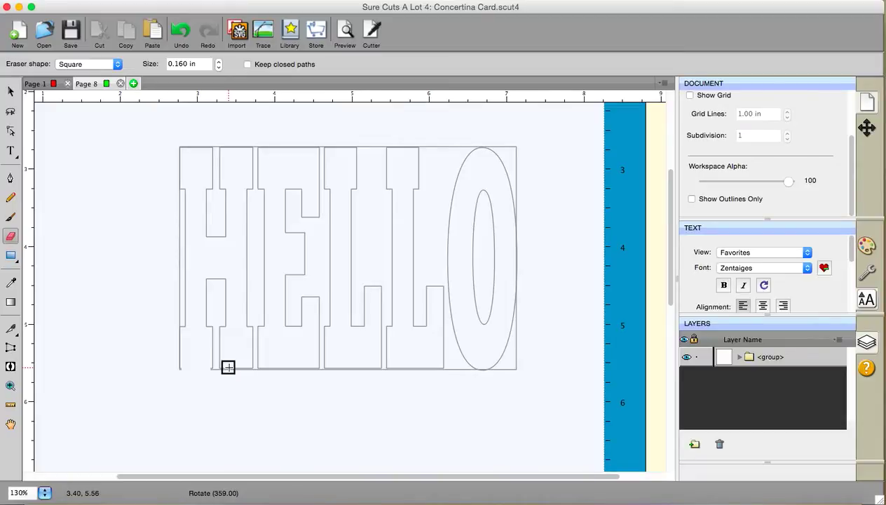
pyautogui.moveTo(227, 367); pyautogui.dragTo(310, 369)
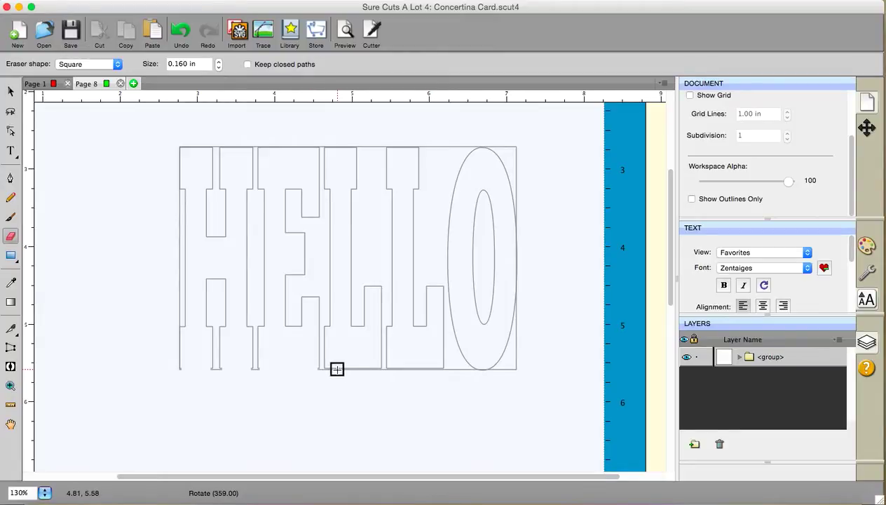
pyautogui.moveTo(332, 368); pyautogui.dragTo(371, 366)
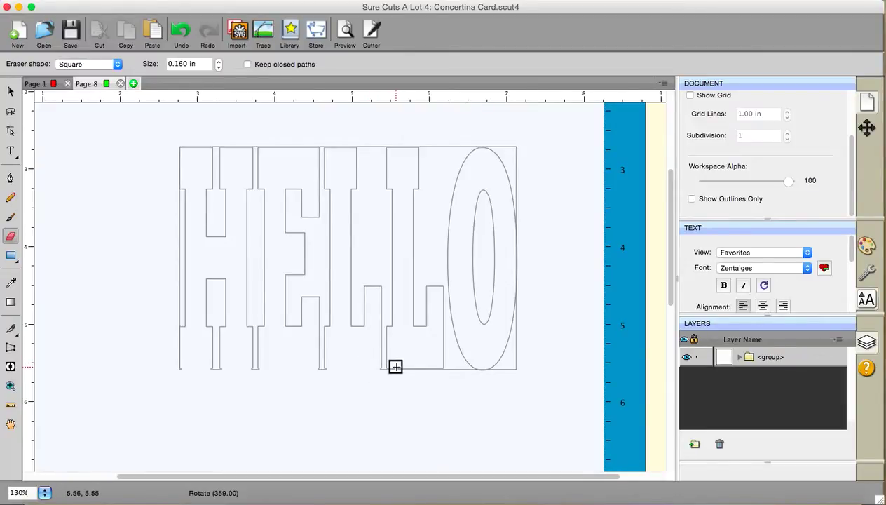
pyautogui.moveTo(393, 365); pyautogui.dragTo(433, 366)
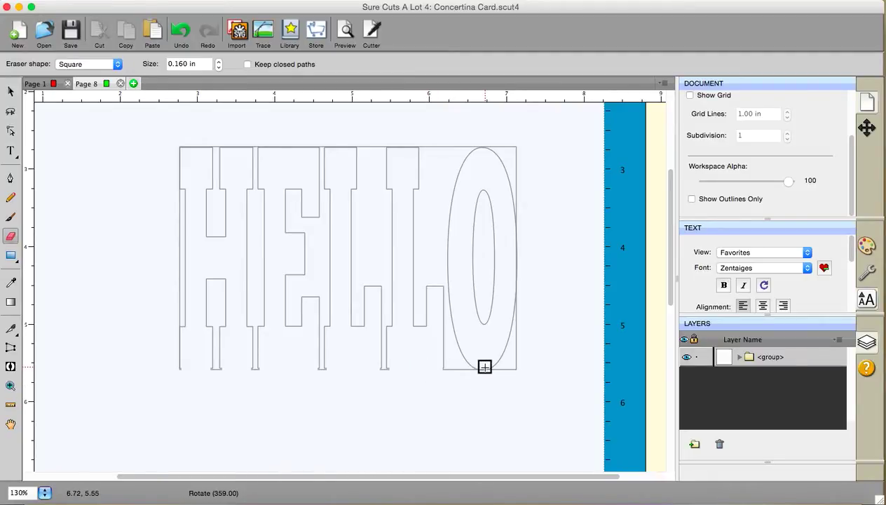
pyautogui.click(11, 91)
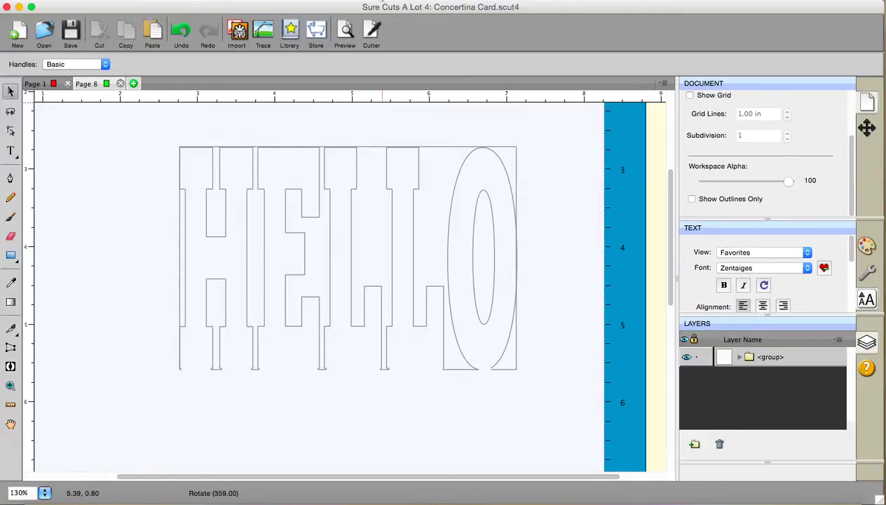
# Fit the page to the window and examine the HAPPY BIRTHDAY DARLING card layout on Page 1 before returning to Page 8
pyautogui.click(382, 0)
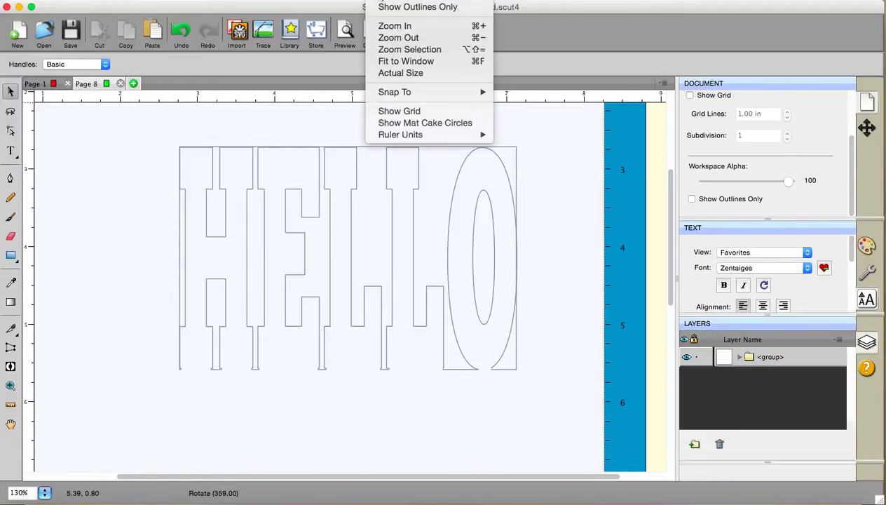
pyautogui.click(389, 62)
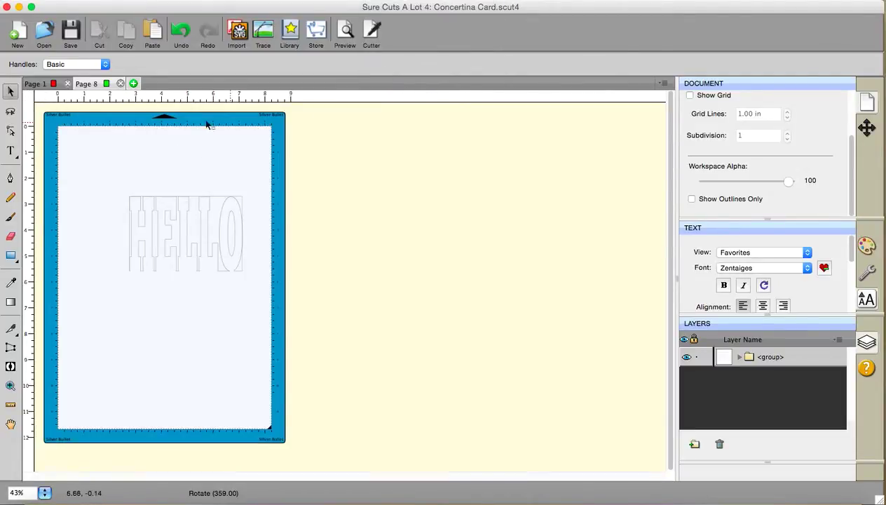
pyautogui.click(36, 83)
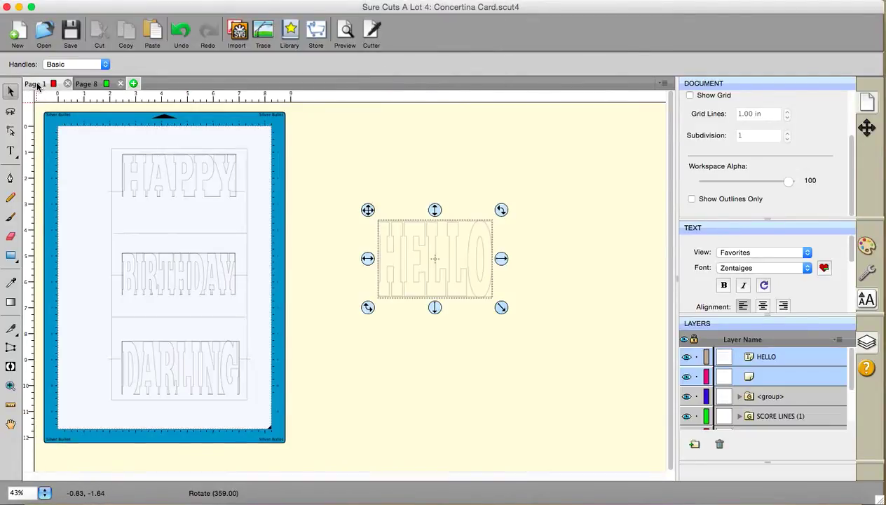
pyautogui.click(373, 366)
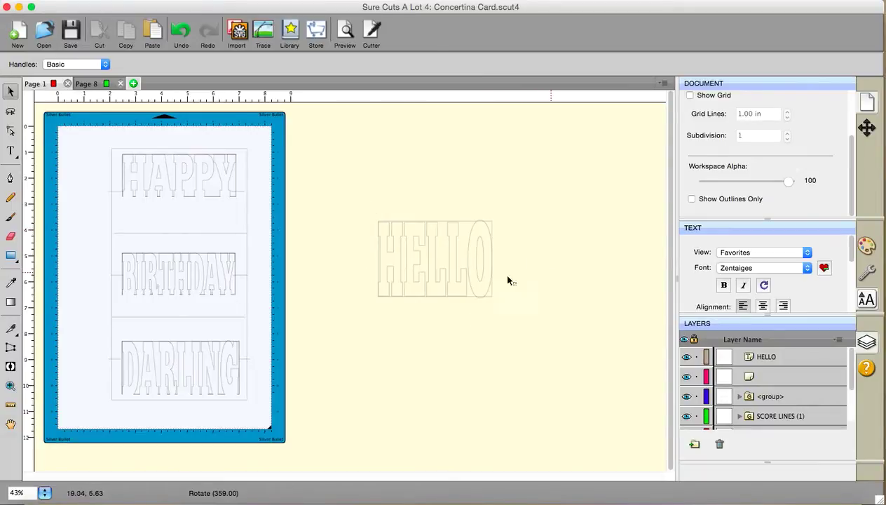
pyautogui.click(88, 84)
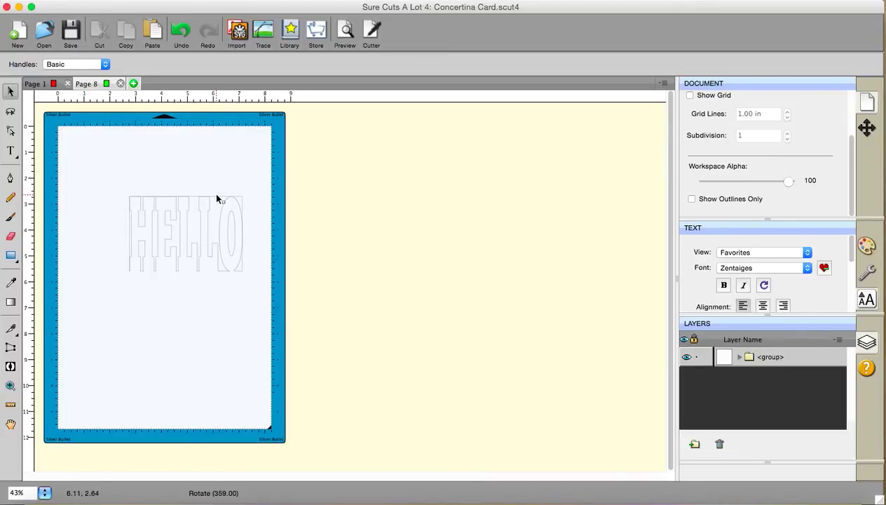
# Add a separate HELLO text beside the cutting mat and enlarge it to about 5.908 by 1.302 in
pyautogui.click(10, 153)
pyautogui.click(414, 254)
pyautogui.write('HELLO')
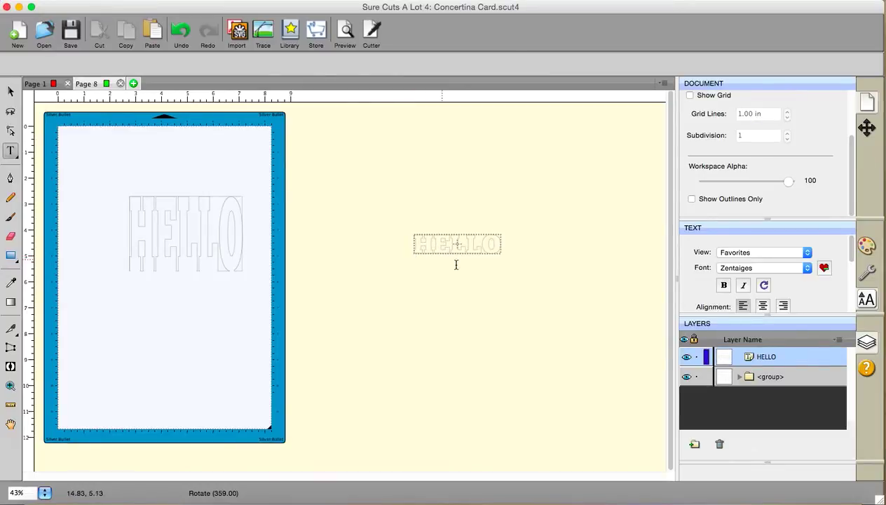
pyautogui.click(10, 91)
pyautogui.moveTo(510, 263); pyautogui.dragTo(564, 337)
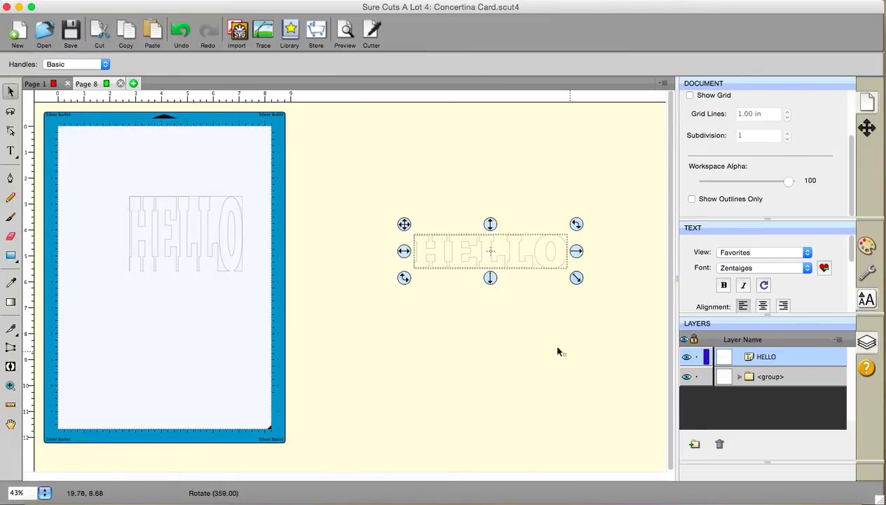
# Give the new HELLO text a pink color fill
pyautogui.click(859, 246)
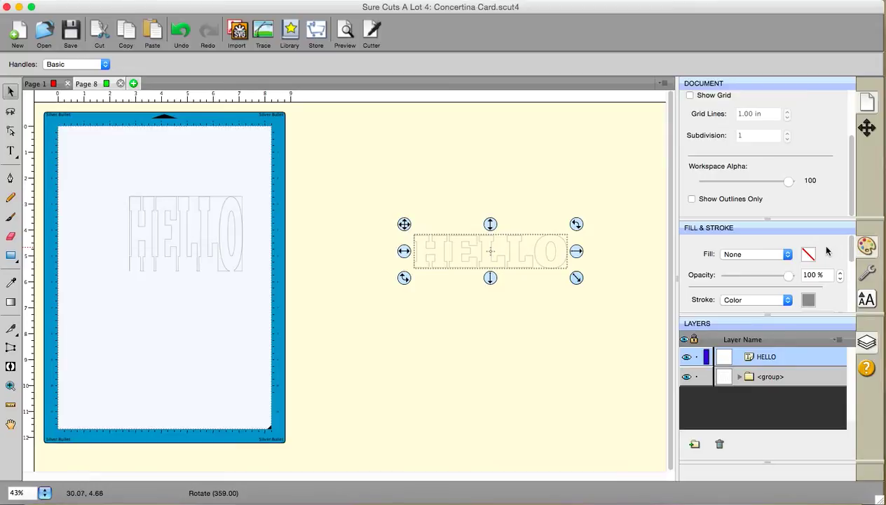
pyautogui.click(774, 253)
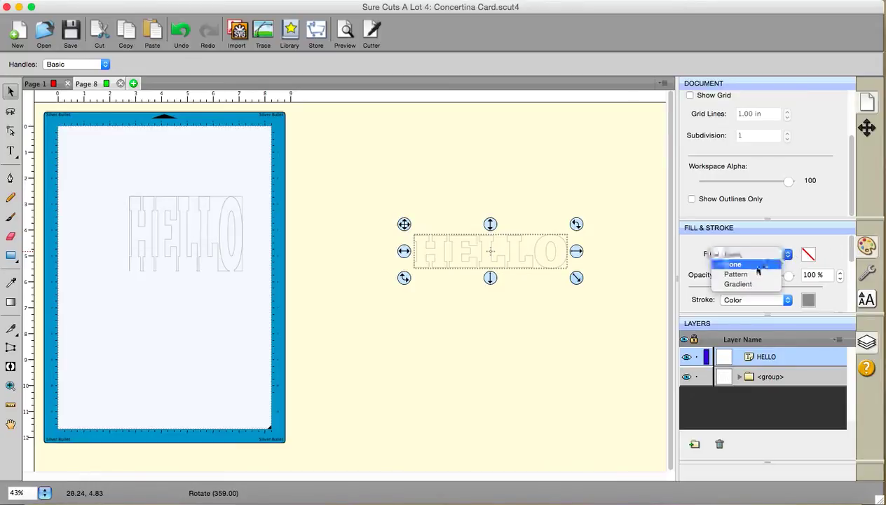
pyautogui.click(748, 263)
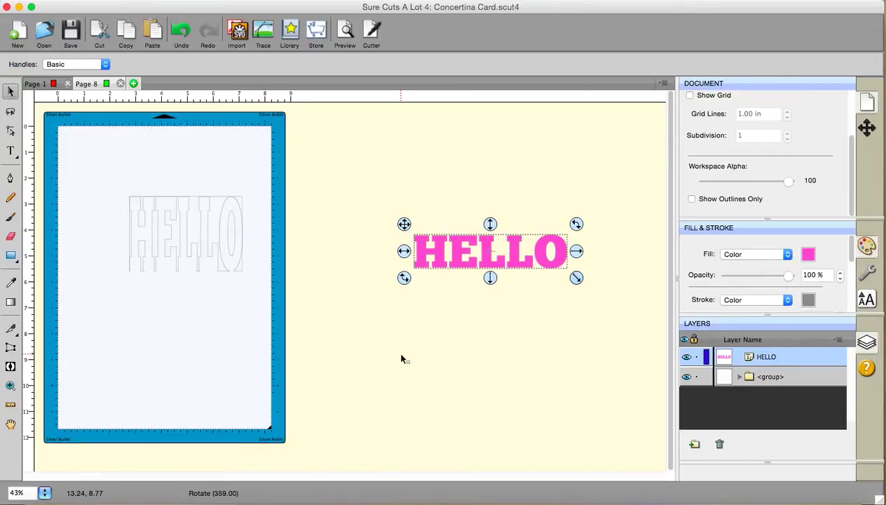
# Add a 0.30 in shadow layer around the pink HELLO text
pyautogui.click(317, 0)
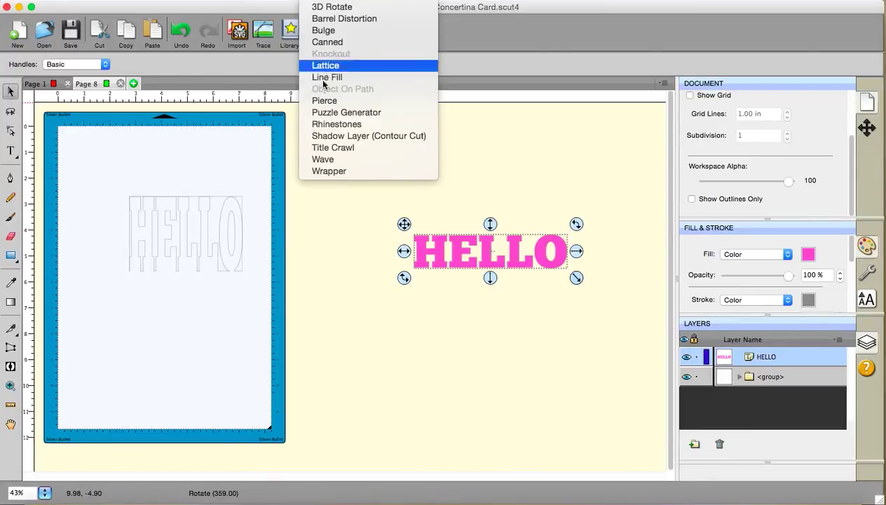
pyautogui.click(329, 137)
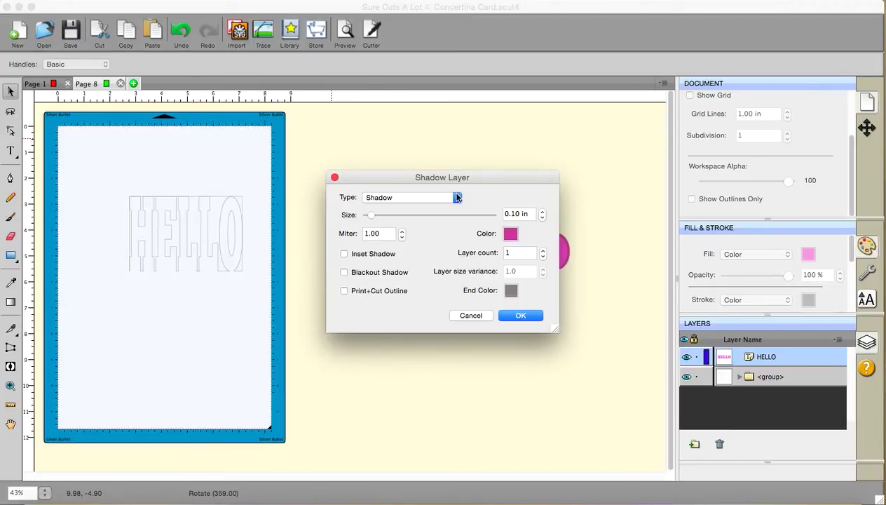
pyautogui.click(542, 211)
pyautogui.click(541, 210)
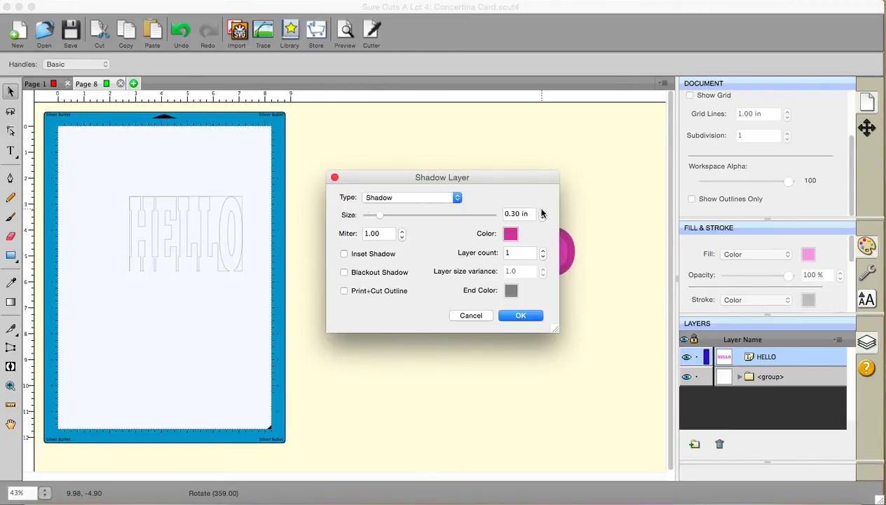
pyautogui.click(520, 316)
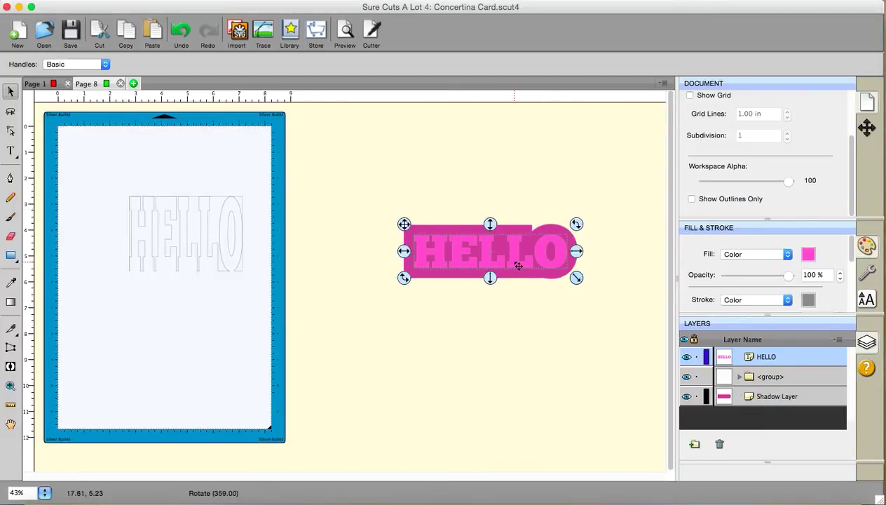
# Move the HELLO text below its shadow shape and cut across both lower corners of the shadow with the knife
pyautogui.moveTo(515, 259); pyautogui.dragTo(508, 388)
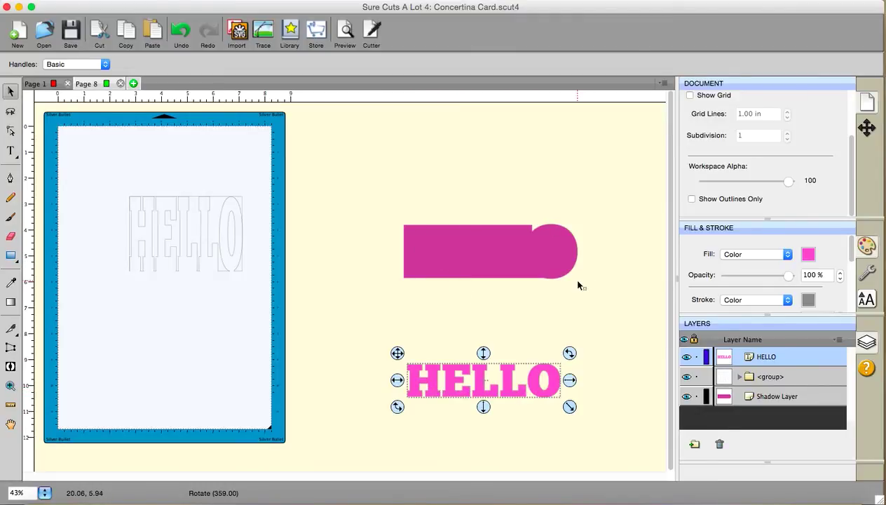
pyautogui.click(10, 328)
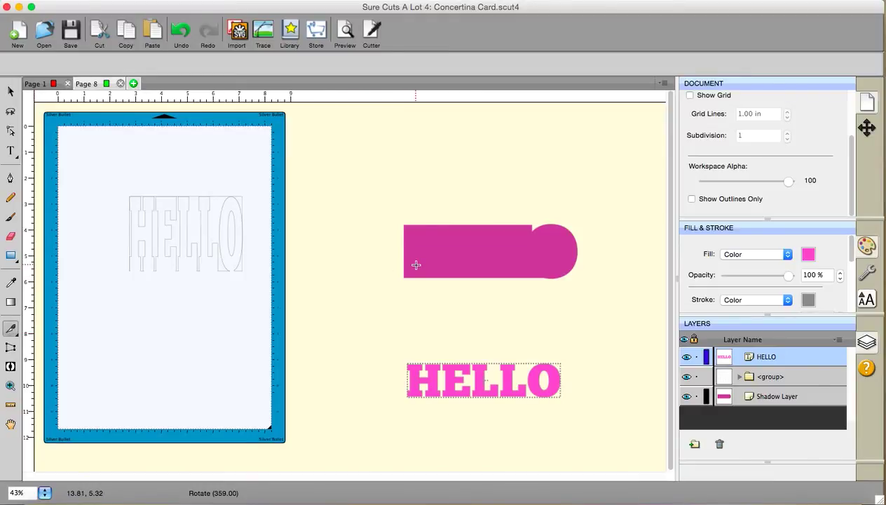
pyautogui.moveTo(415, 265)
pyautogui.mouseDown()
pyautogui.moveTo(381, 293)
pyautogui.moveTo(386, 300)
pyautogui.mouseUp()
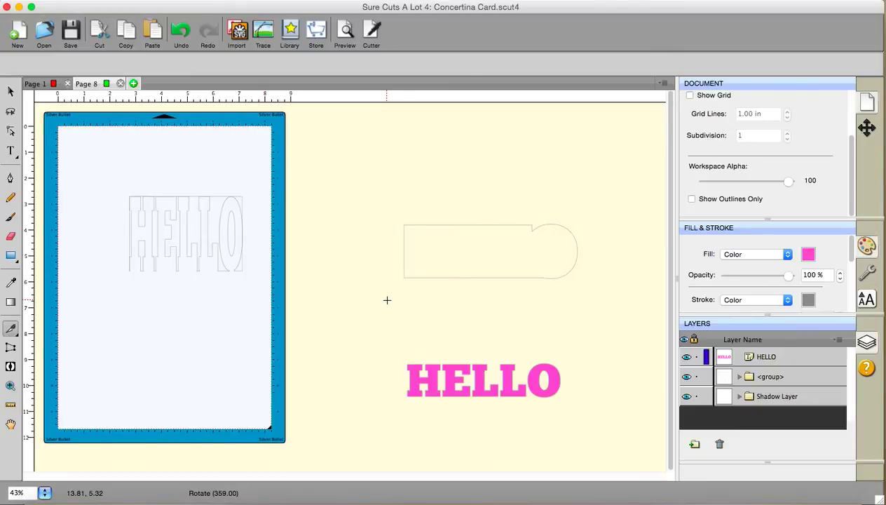
pyautogui.moveTo(523, 257); pyautogui.dragTo(577, 284)
# Break apart the cut shadow outline and delete its bottom strip
pyautogui.click(15, 92)
pyautogui.moveTo(364, 197); pyautogui.dragTo(608, 319)
pyautogui.rightClick(498, 270)
pyautogui.click(522, 425)
pyautogui.moveTo(373, 258); pyautogui.dragTo(594, 303)
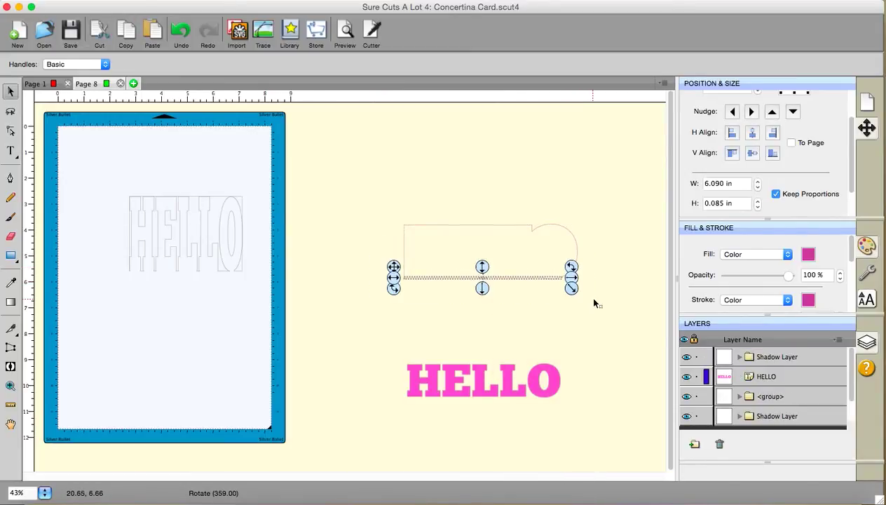
pyautogui.press('Delete')
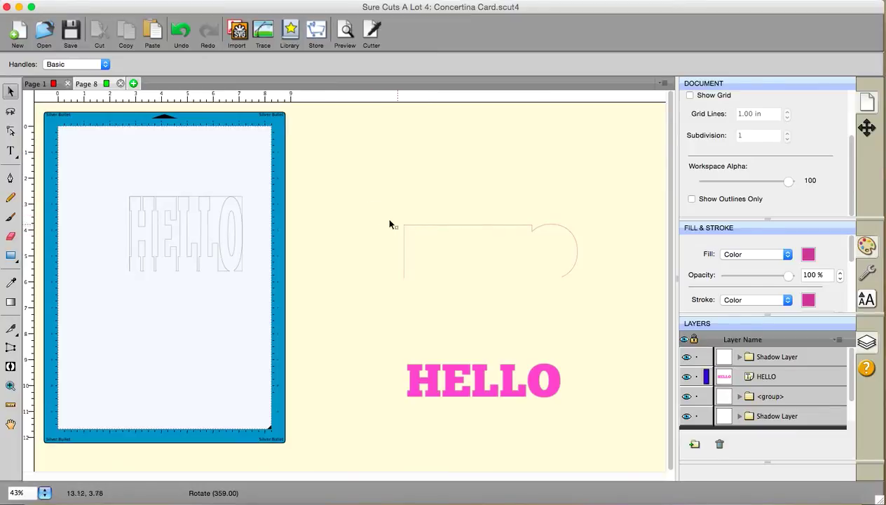
pyautogui.click(427, 229)
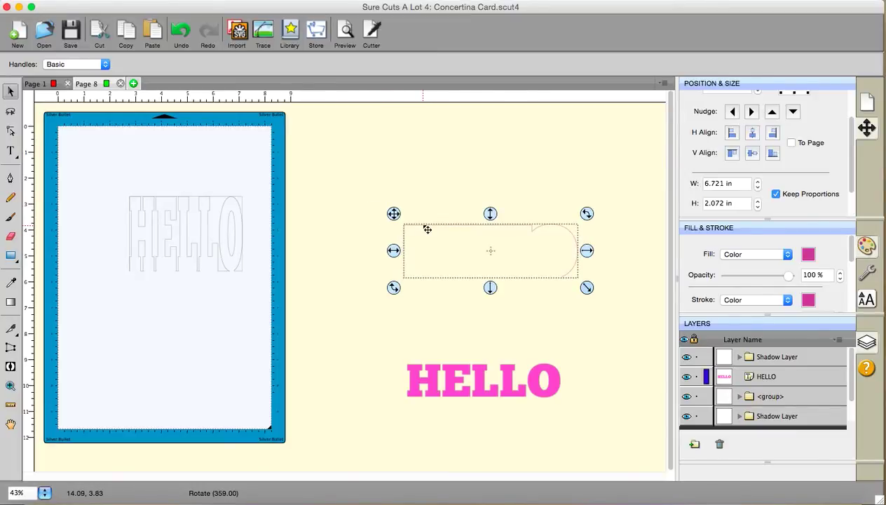
# Undo the shadow cuts, the deleted strip and the text move, back to the filled shadow behind HELLO
pyautogui.click(183, 32)
pyautogui.click(185, 33)
pyautogui.click(184, 32)
pyautogui.click(184, 31)
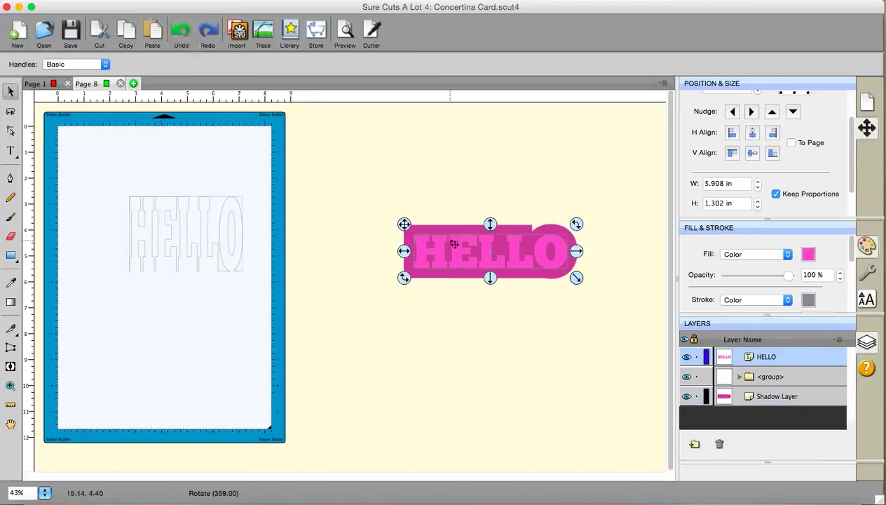
# Move the filled shadow shape up so it sits clear above the HELLO text
pyautogui.moveTo(472, 226); pyautogui.dragTo(477, 167)
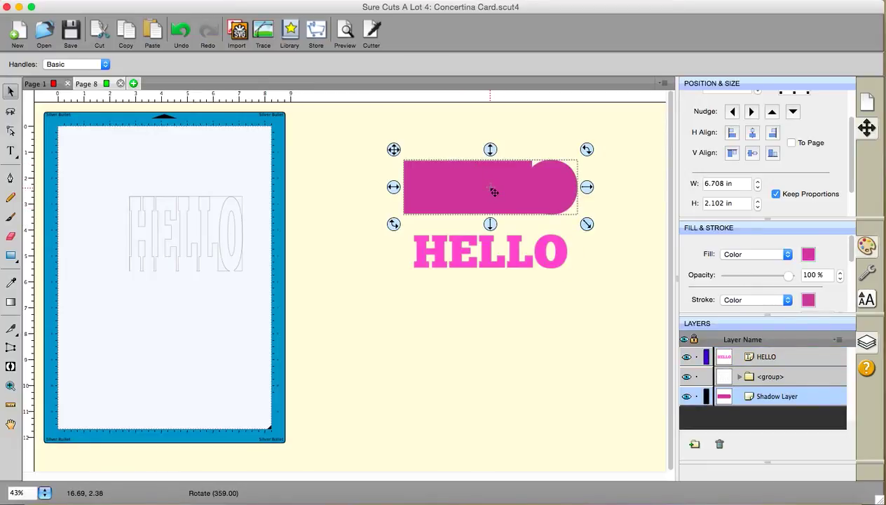